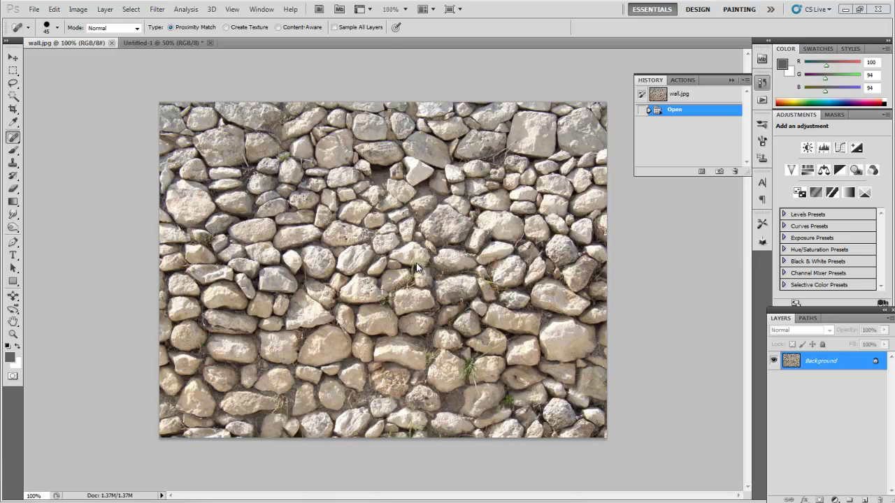
- Check that wall.jpg's image size is 800×600 pixels, then cancel
left_click(166, 43)
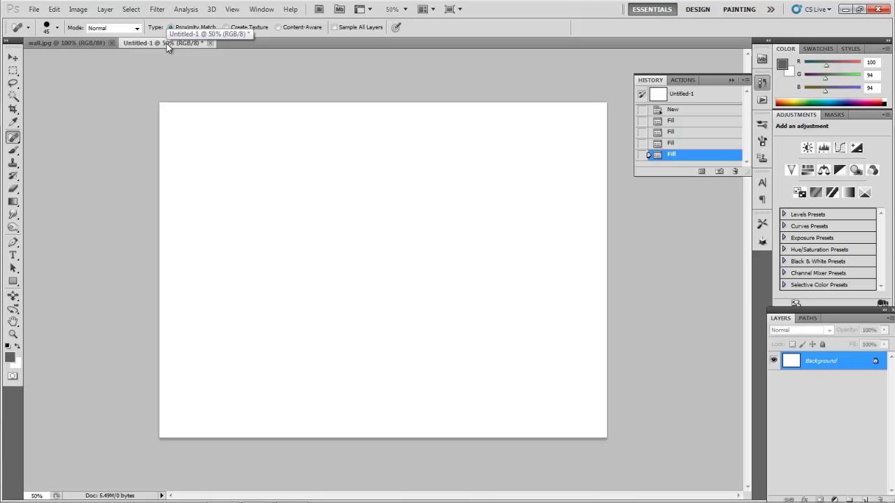
left_click(74, 43)
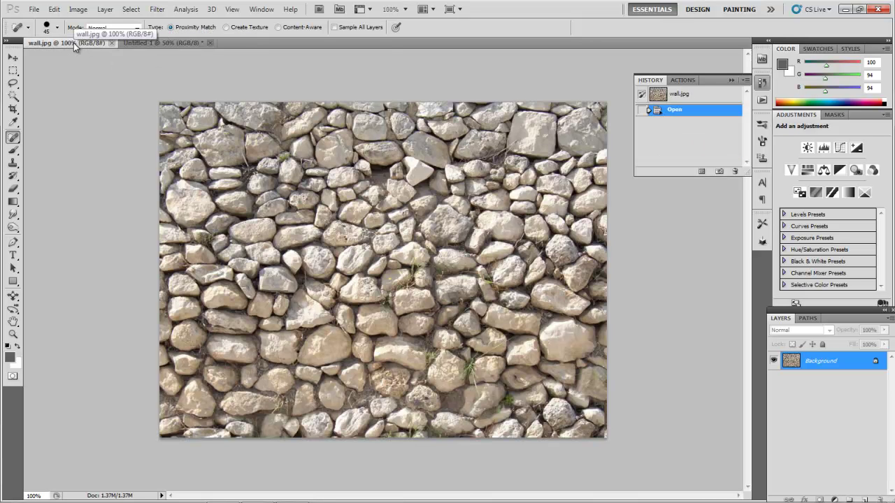
left_click(77, 9)
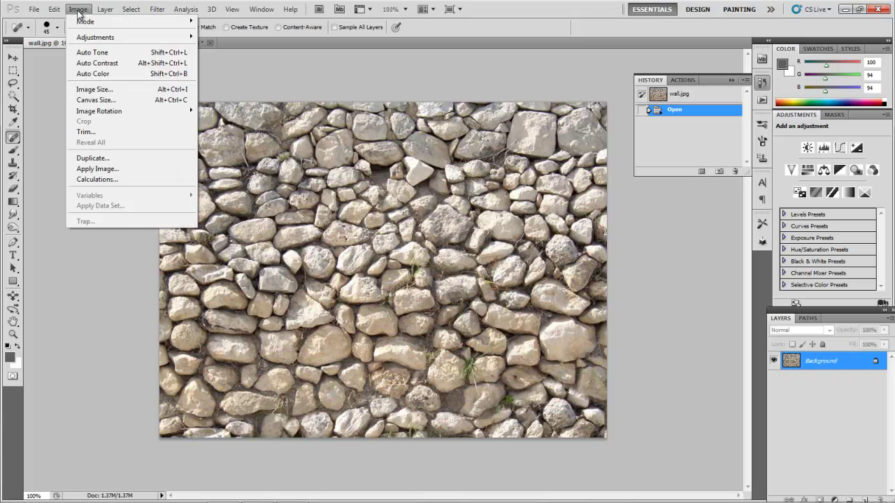
left_click(88, 88)
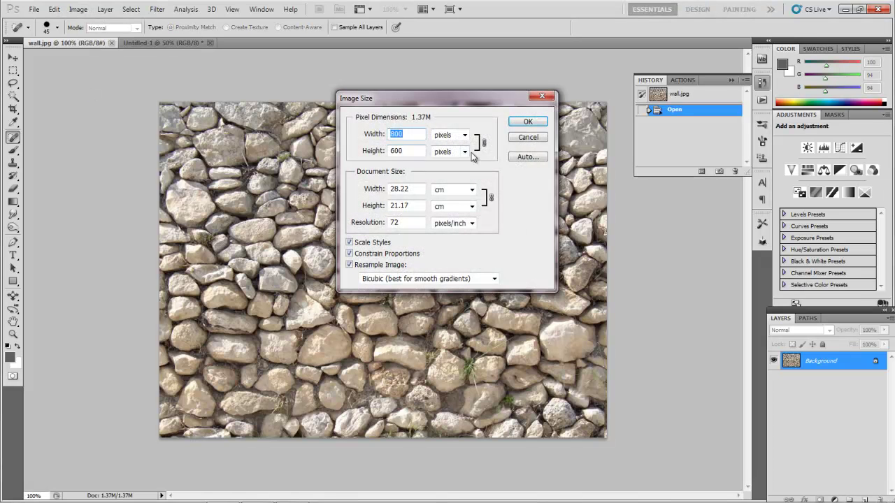
left_click(528, 138)
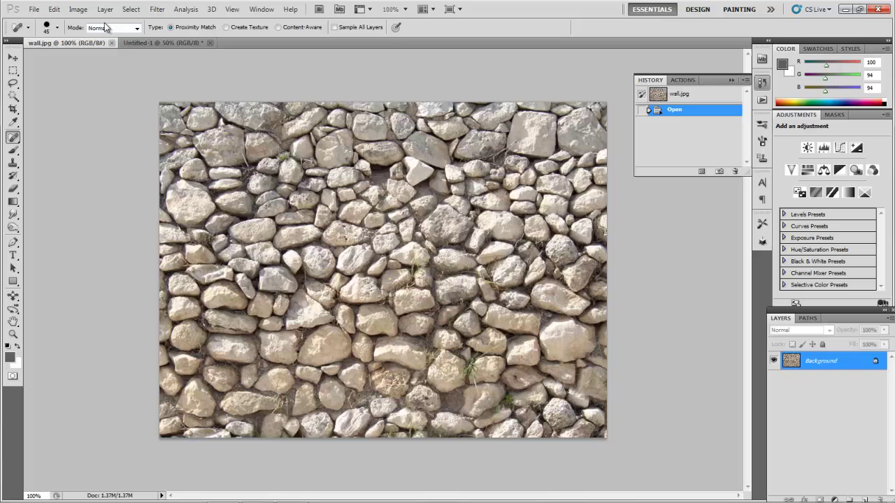
- Check that the blank Untitled-1 document's image size is 1600×1200 pixels, then cancel
left_click(137, 42)
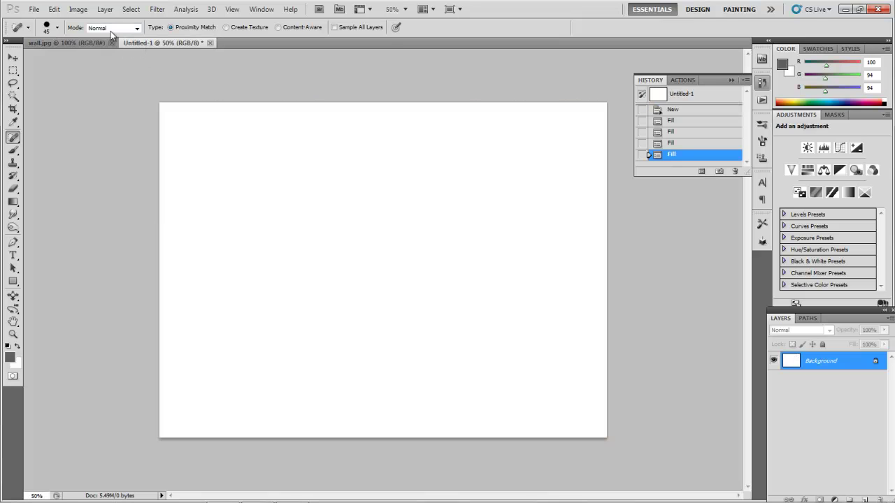
left_click(78, 9)
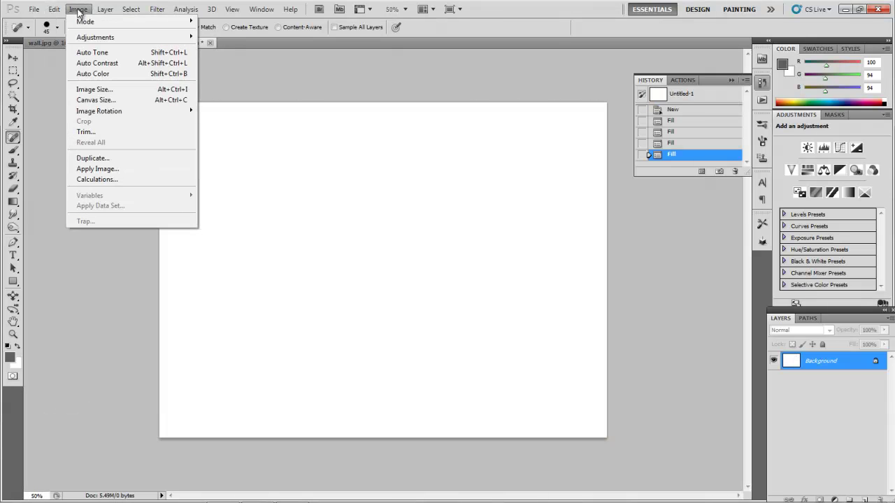
left_click(96, 90)
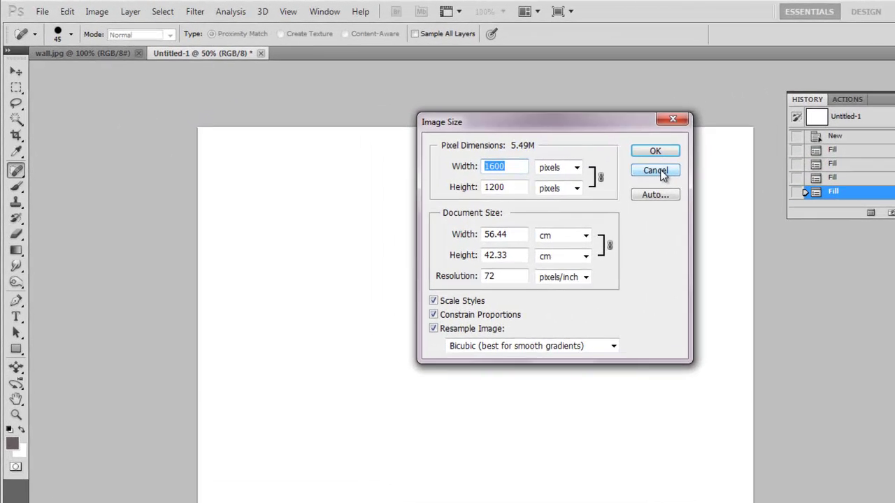
left_click(662, 174)
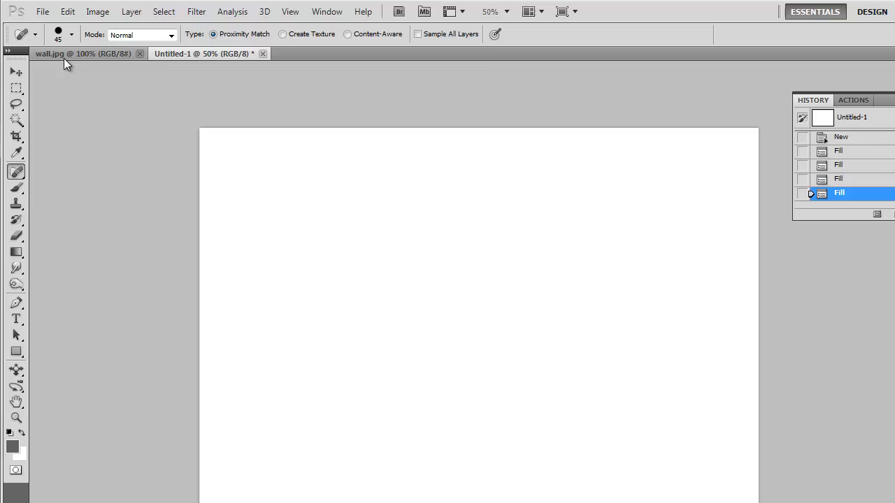
- Apply the Offset filter to wall.jpg: +400 px right, +300 px down, Wrap Around
left_click(64, 56)
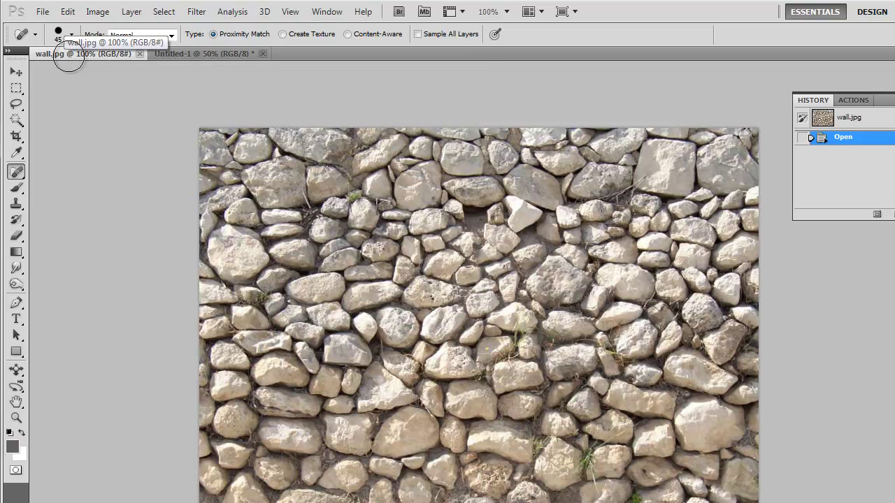
left_click(197, 14)
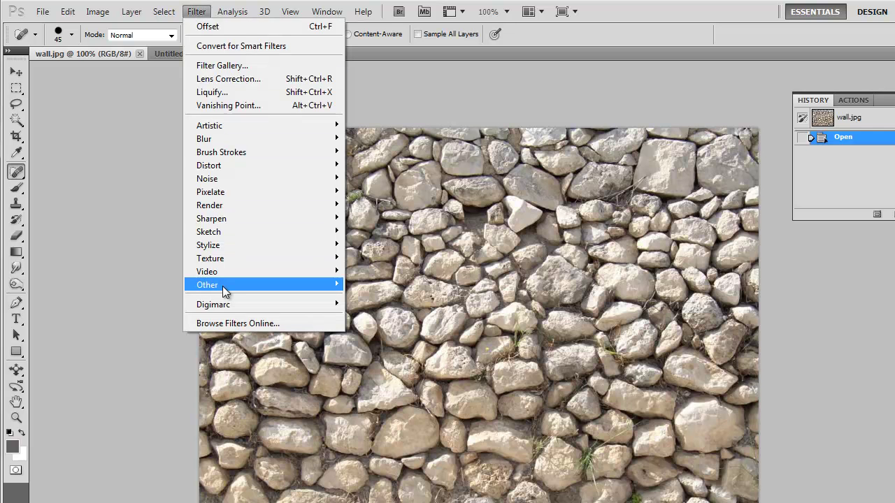
mouse_move(226, 288)
left_click(370, 338)
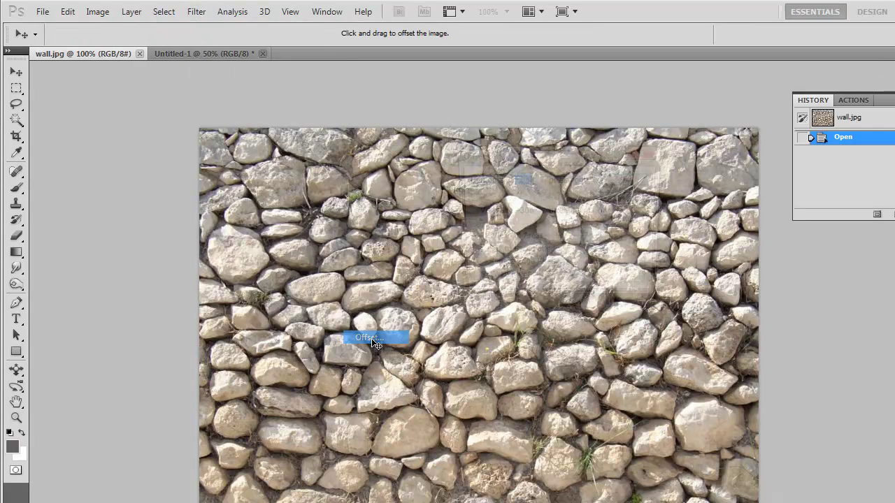
left_click_drag(560, 147, 240, 130)
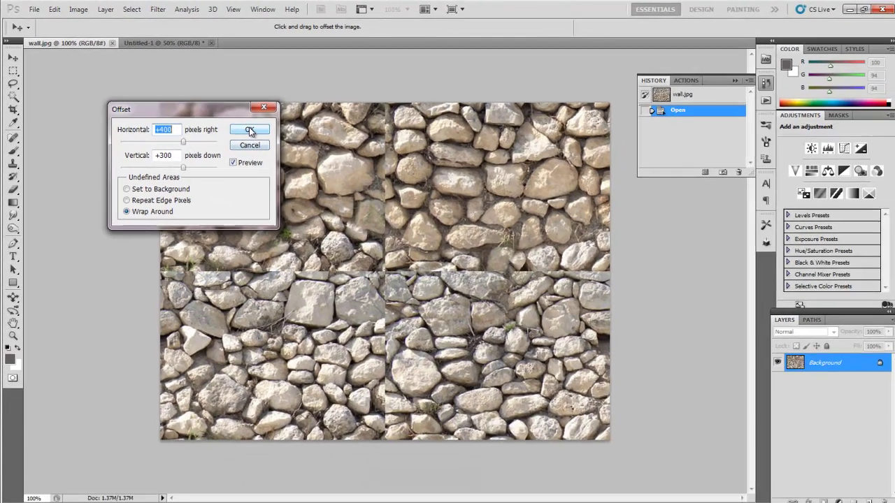
left_click(310, 161)
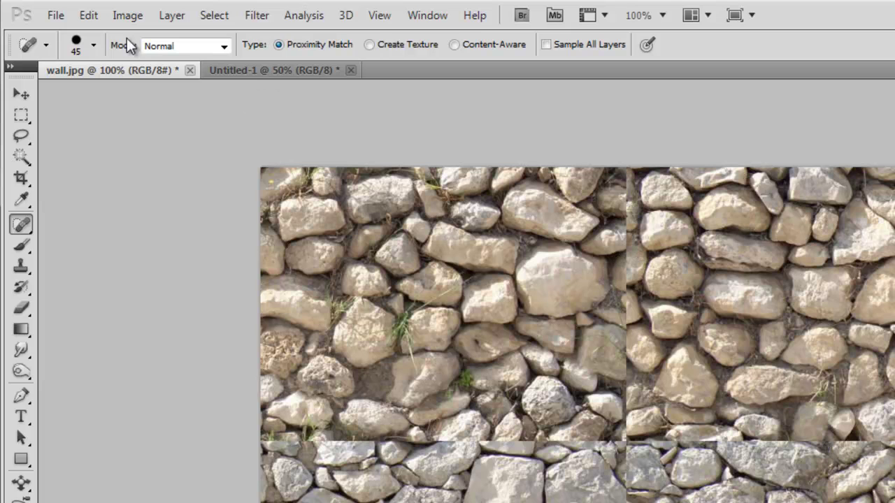
- Confirm the Spot Healing Brush is 45 px at 100% hardness and set it to Content-Aware
left_click(93, 46)
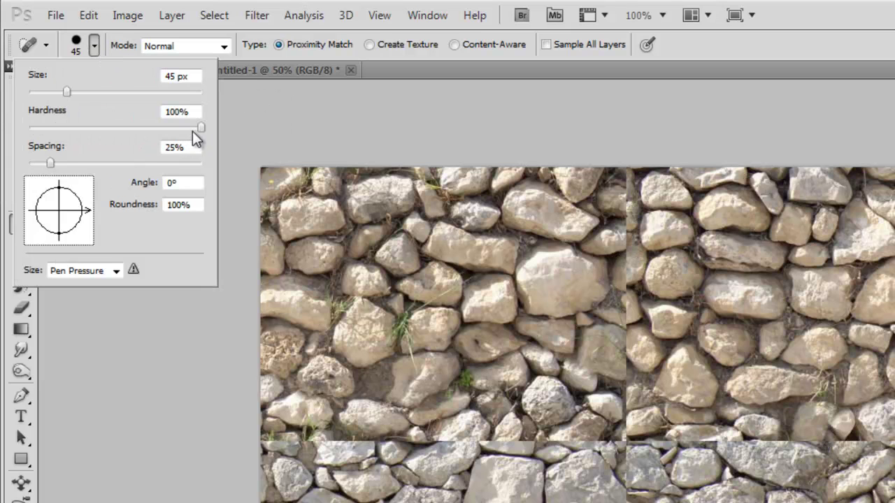
left_click(75, 52)
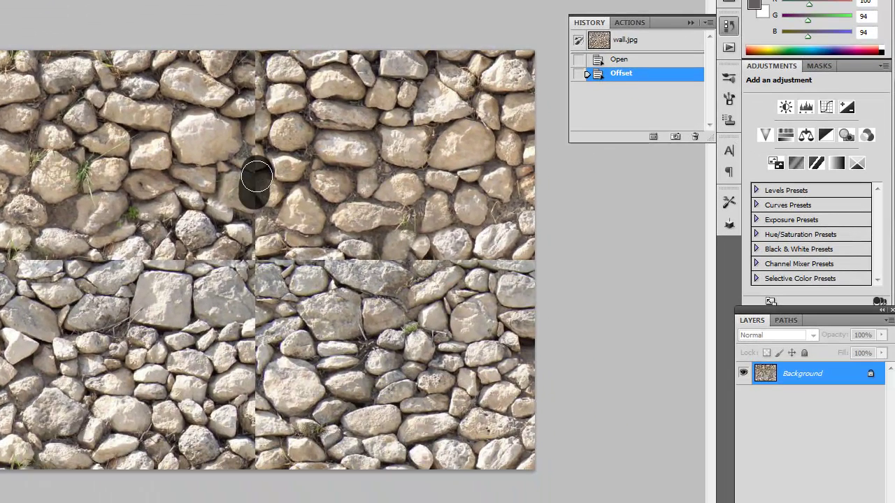
- Paint Content-Aware healing strokes along the vertical and horizontal offset seams
mouse_move(256, 177)
left_mouse_down()
mouse_move(249, 138)
mouse_move(264, 81)
mouse_move(268, 93)
mouse_move(243, 60)
left_mouse_up()
mouse_move(243, 259)
left_mouse_down()
mouse_move(256, 214)
mouse_move(253, 276)
mouse_move(218, 262)
mouse_move(192, 297)
left_mouse_up()
mouse_move(199, 293)
left_mouse_down()
mouse_move(196, 241)
mouse_move(140, 256)
mouse_move(145, 280)
mouse_move(95, 260)
mouse_move(38, 257)
mouse_move(59, 273)
mouse_move(7, 263)
mouse_move(28, 290)
mouse_move(14, 266)
left_mouse_up()
mouse_move(269, 259)
left_mouse_down()
mouse_move(328, 269)
mouse_move(377, 241)
mouse_move(374, 249)
mouse_move(402, 270)
mouse_move(420, 257)
mouse_move(453, 269)
left_mouse_up()
mouse_move(440, 252)
left_mouse_down()
mouse_move(509, 271)
mouse_move(527, 238)
left_mouse_up()
mouse_move(255, 288)
left_mouse_down()
mouse_move(255, 319)
mouse_move(267, 330)
mouse_move(244, 361)
mouse_move(254, 349)
mouse_move(278, 373)
mouse_move(251, 364)
mouse_move(255, 447)
left_mouse_up()
- Touch up remaining seam patches and the grey smear just below the centre
left_click_drag(241, 405, 251, 431)
left_click_drag(241, 388, 248, 423)
left_click_drag(253, 454, 254, 453)
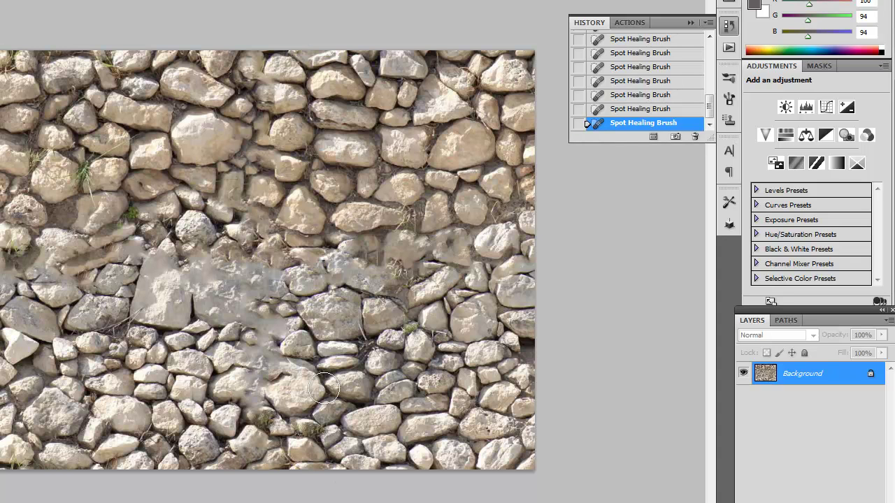
mouse_move(200, 291)
left_mouse_down()
mouse_move(206, 280)
mouse_move(223, 289)
left_mouse_up()
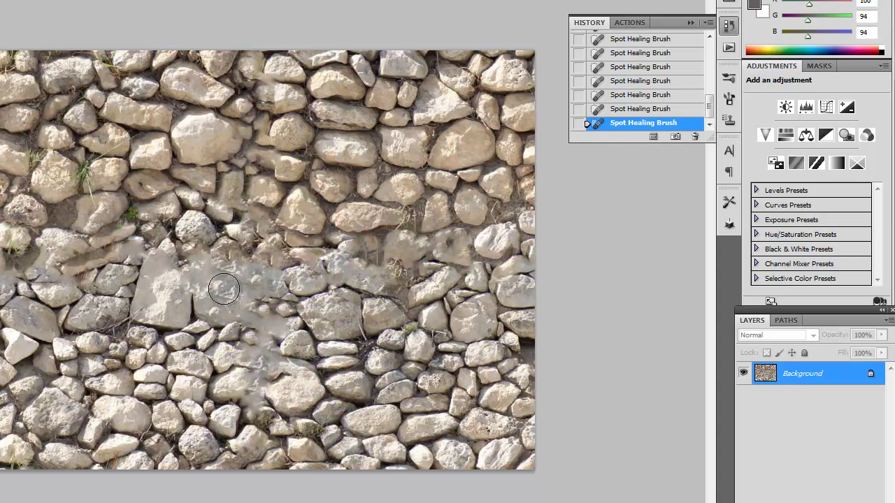
left_click_drag(224, 289, 240, 308)
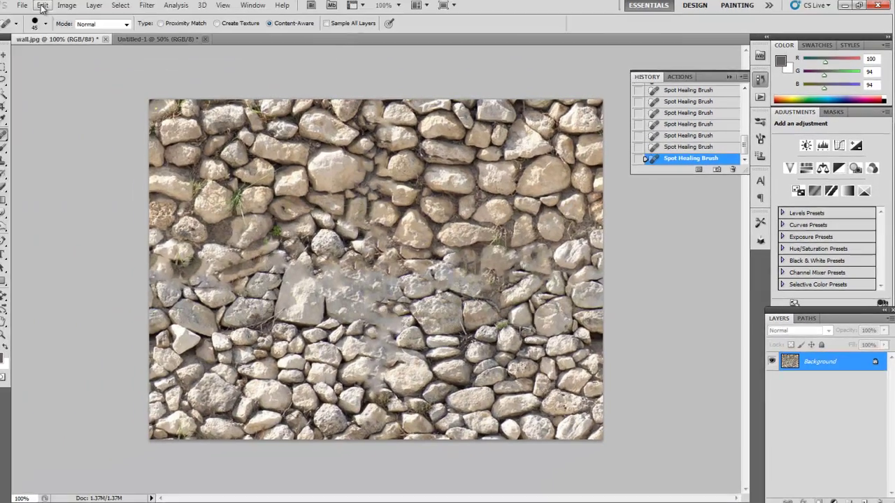
- Define the healed wall image as a new pattern named wall1
left_click(54, 9)
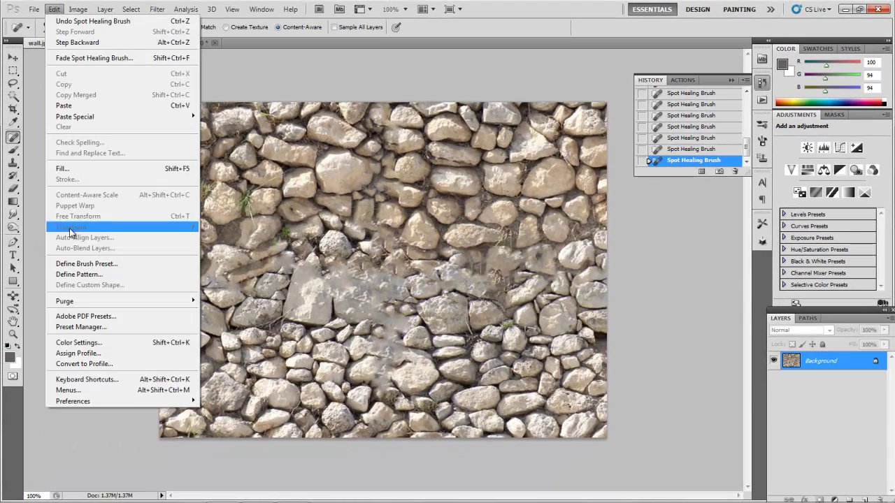
left_click(79, 274)
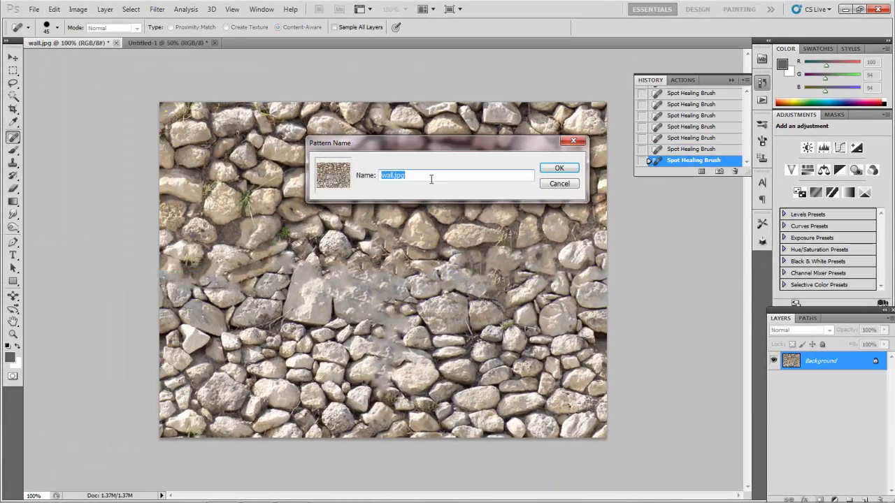
type("w")
left_click(559, 167)
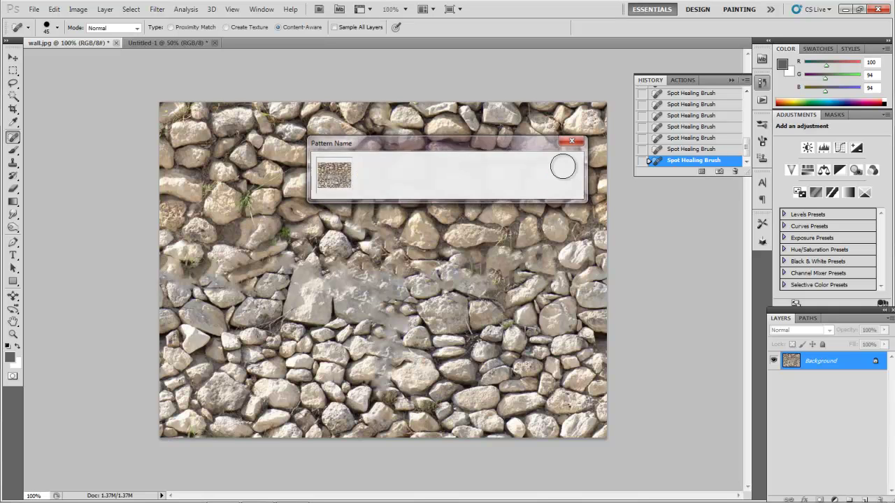
- Fill the Untitled-1 canvas with the wall1 custom pattern
left_click(147, 43)
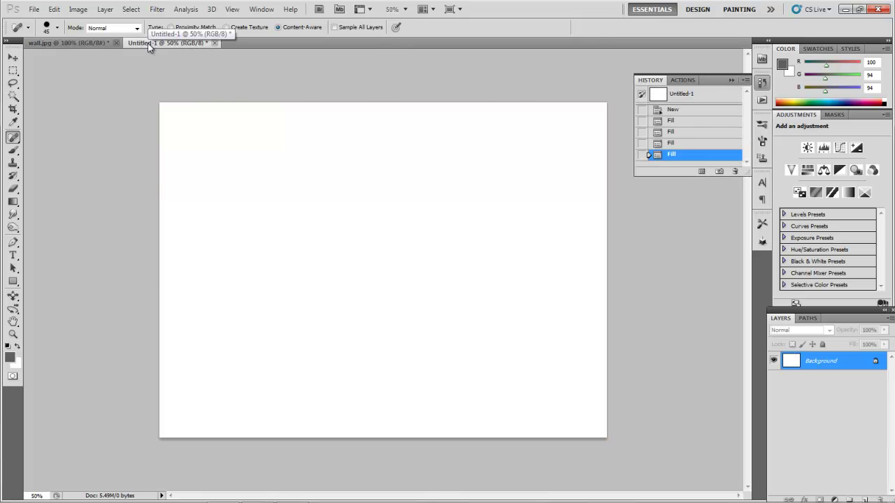
left_click(53, 9)
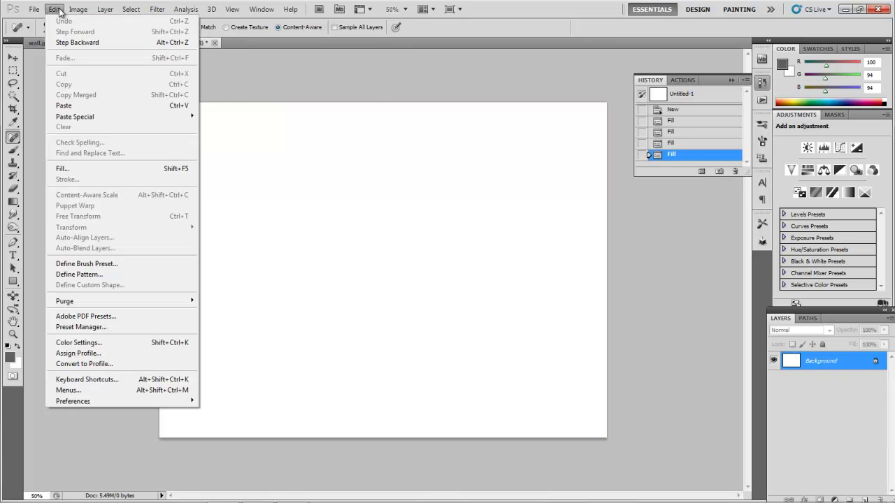
left_click(63, 168)
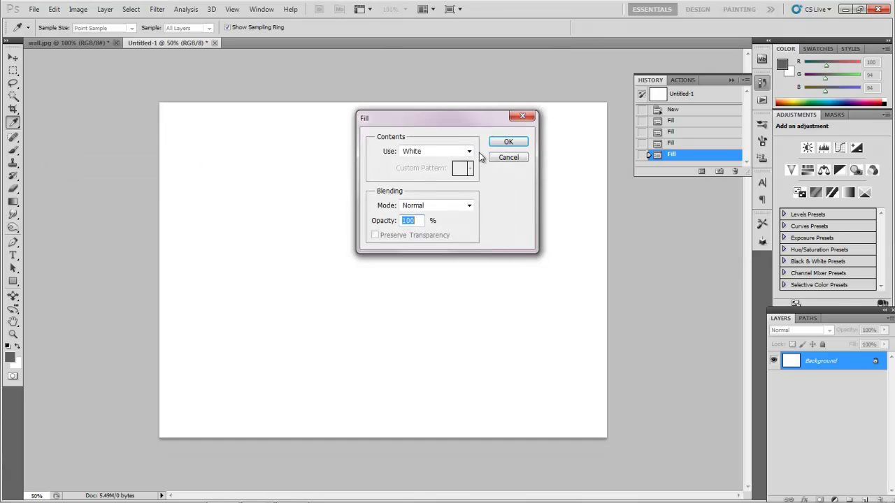
left_click(448, 151)
left_click(422, 205)
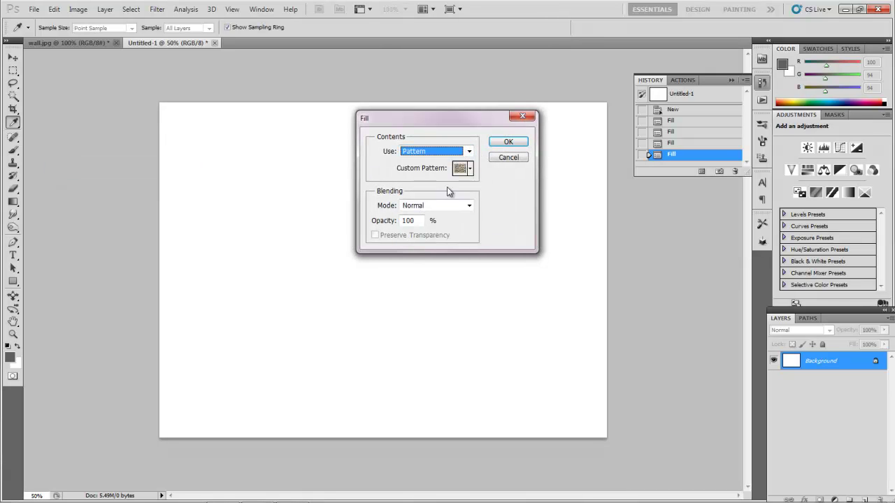
left_click(470, 168)
left_click(419, 222)
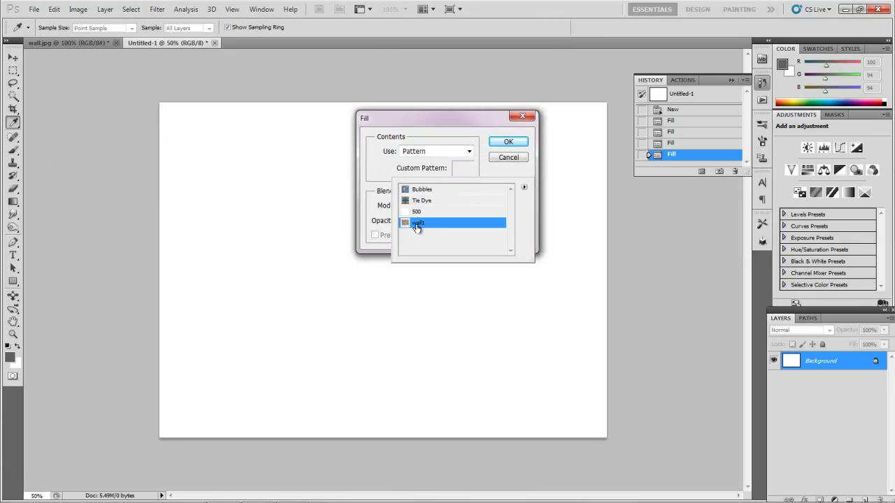
left_click(508, 143)
left_click(510, 143)
key("j")
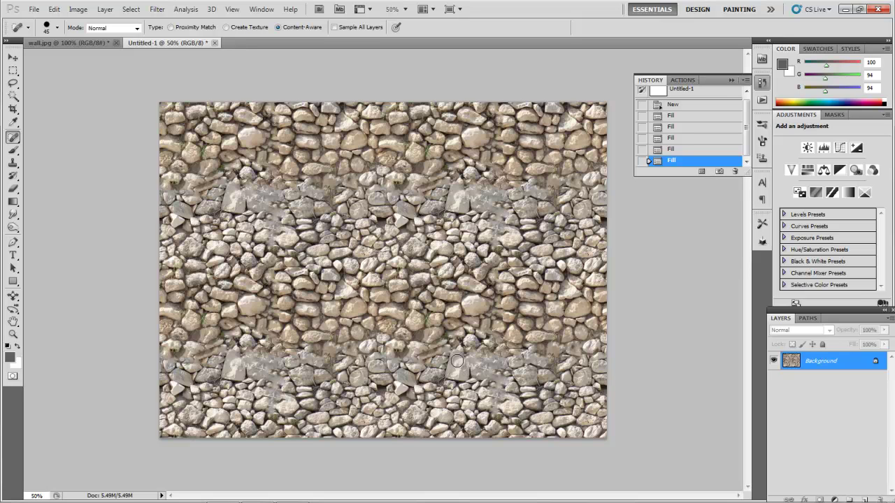
- Lasso an irregular band of intact stones above wall.jpg's healed centre
left_click(54, 44)
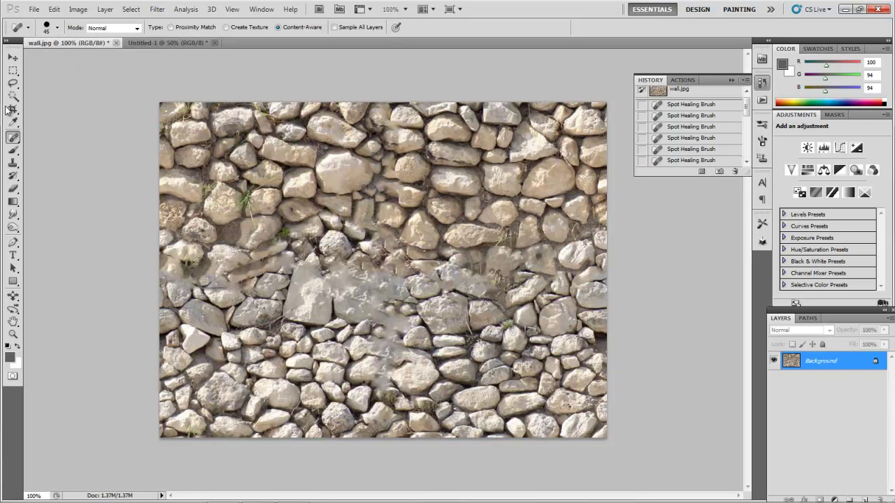
left_click(13, 83)
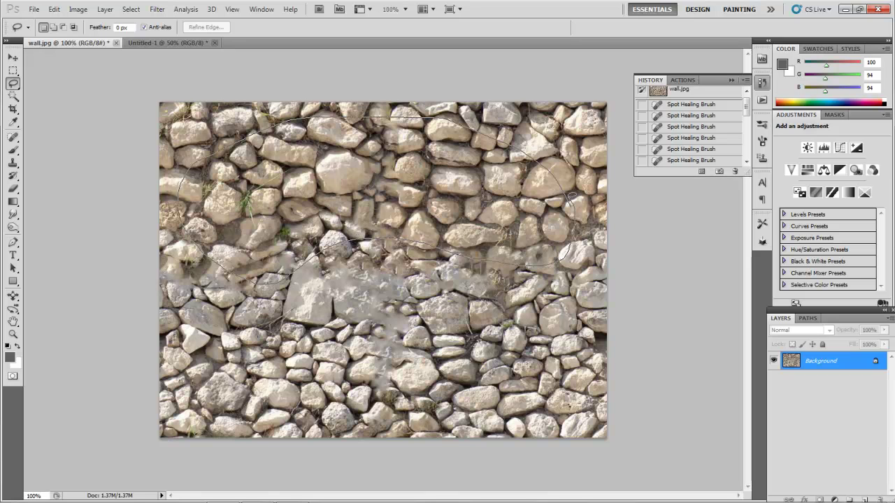
left_click_drag(571, 197, 572, 204)
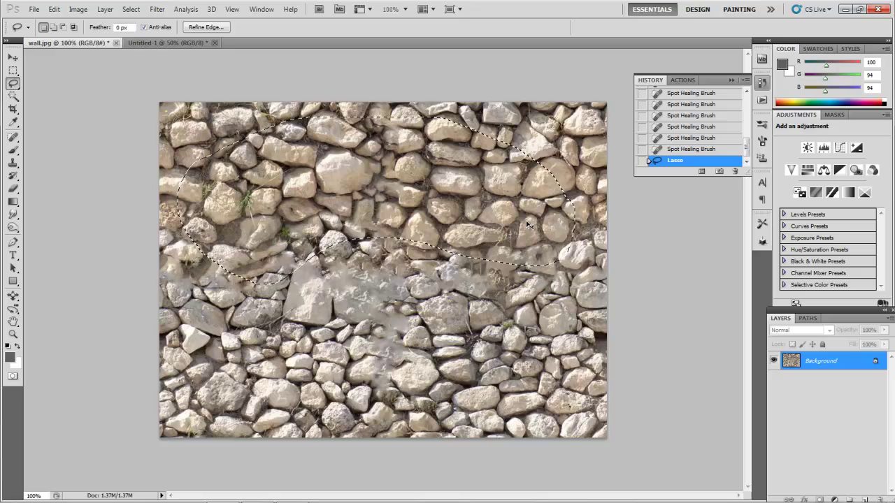
- Paste the selected stones onto Layer 1, flip it horizontally, and move it
key("ctrl+c")
key("ctrl+v")
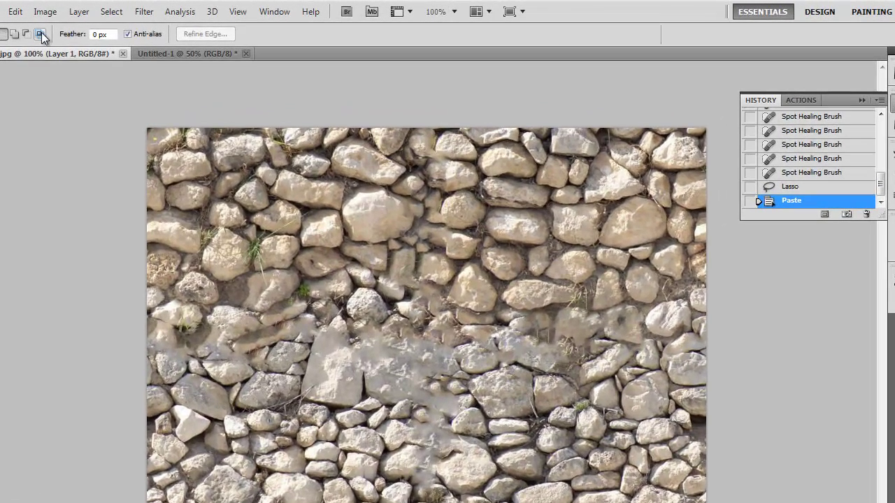
left_click(55, 11)
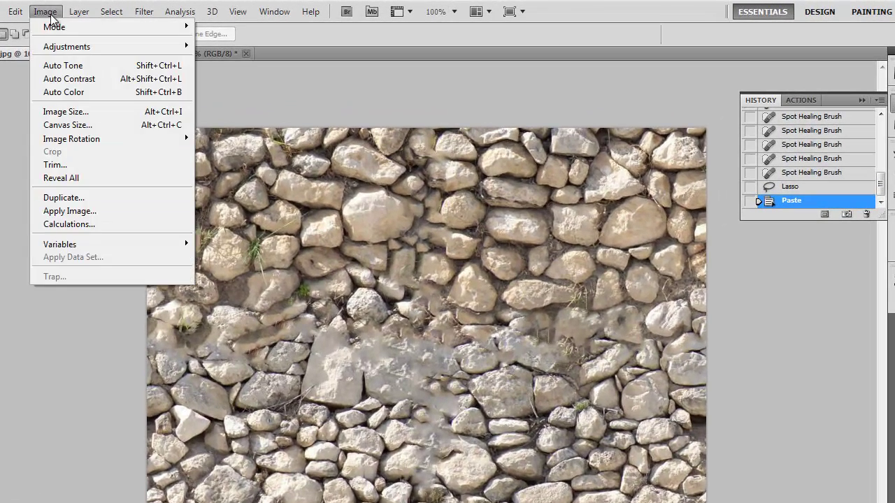
mouse_move(16, 11)
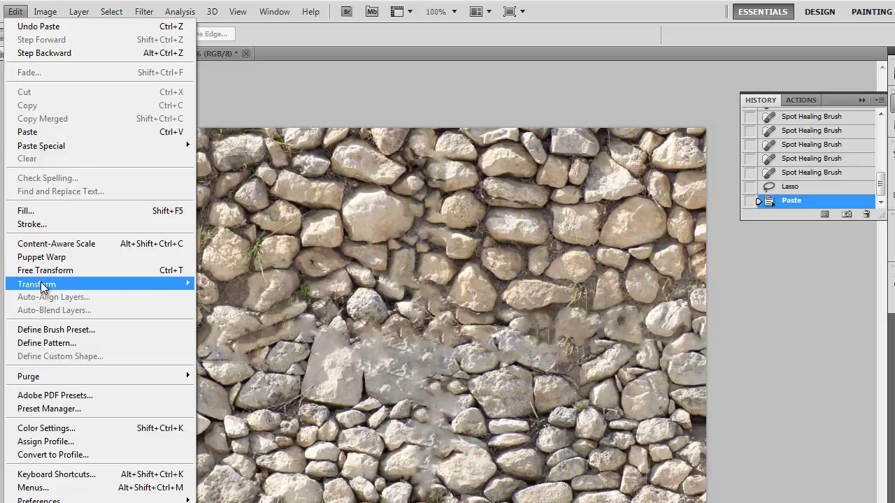
mouse_move(42, 287)
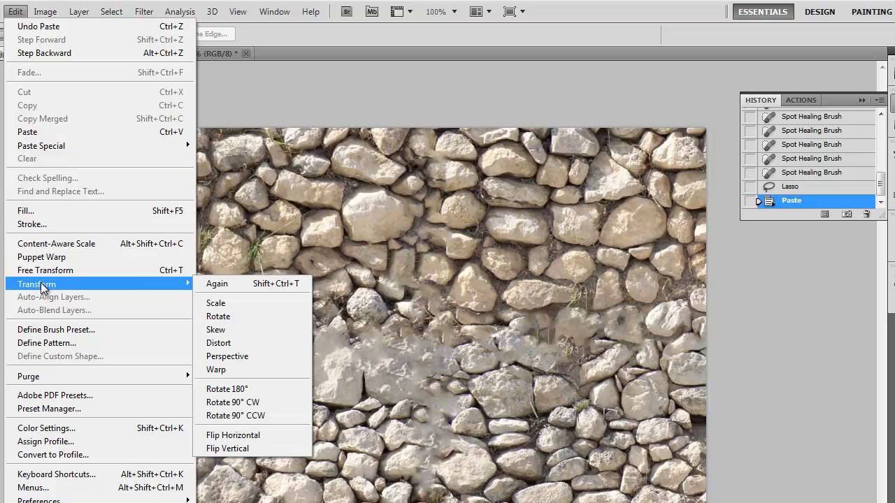
left_click(230, 436)
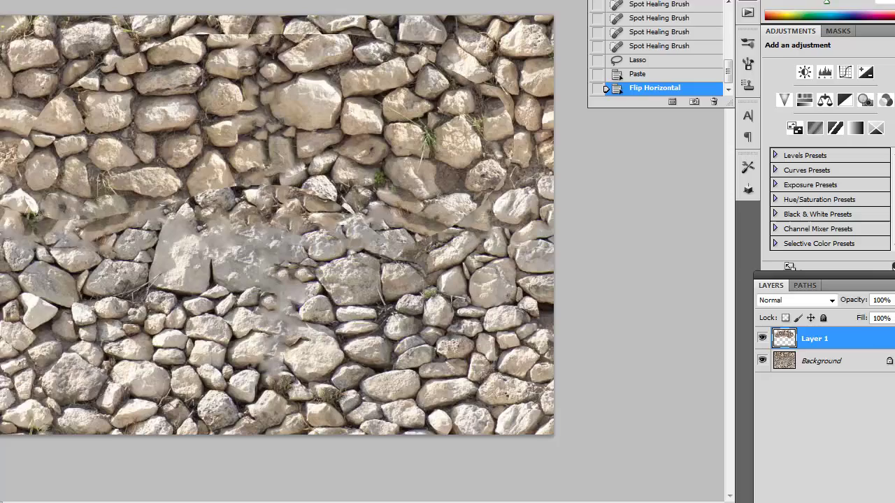
mouse_move(252, 210)
left_mouse_down()
mouse_move(250, 96)
mouse_move(255, 203)
left_mouse_up()
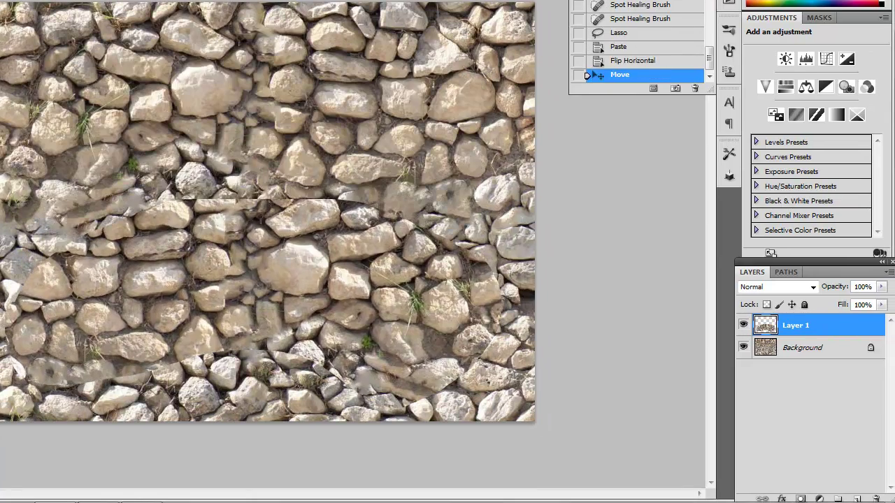
- Flip Layer 1 vertically and shift it onto the smudged middle band
left_click(53, 9)
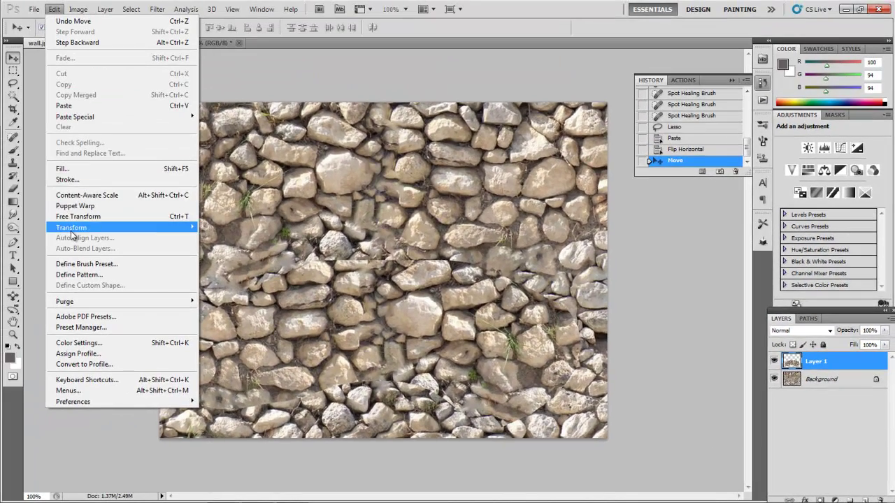
mouse_move(73, 236)
left_click(231, 361)
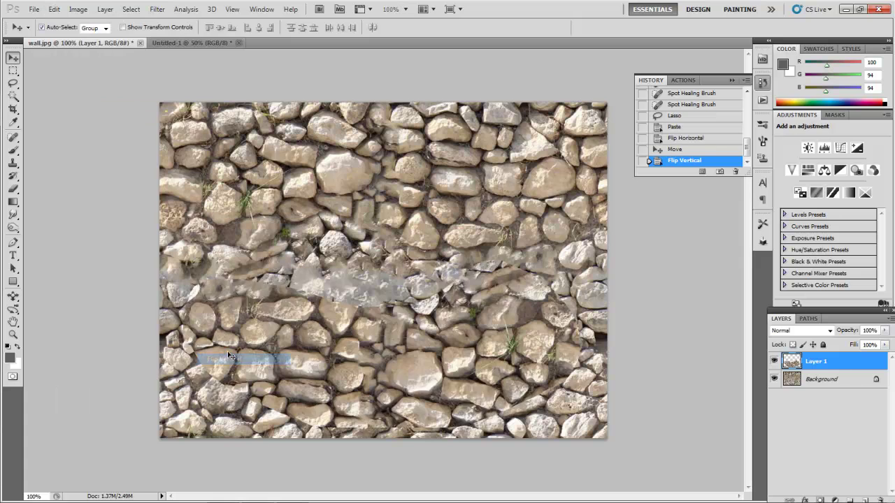
mouse_move(436, 390)
left_mouse_down()
mouse_move(437, 399)
mouse_move(440, 386)
left_mouse_up()
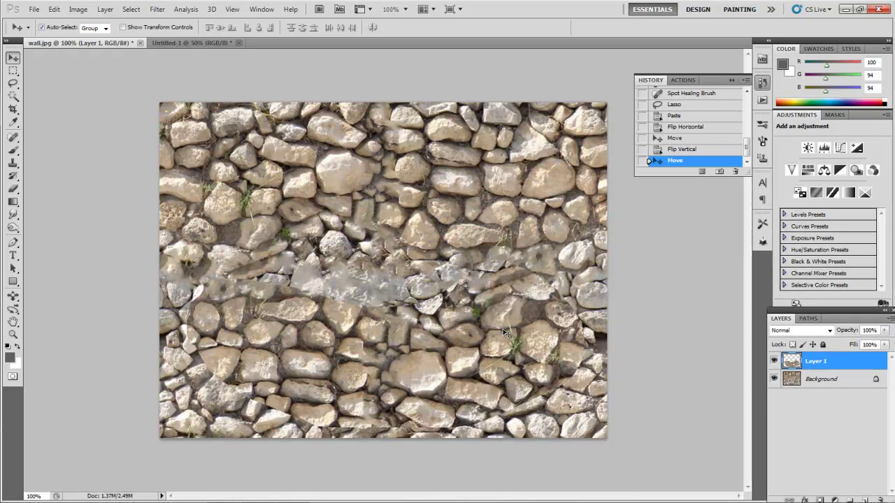
- Set the Eraser to a 56 px brush with 0% hardness
left_click(13, 188)
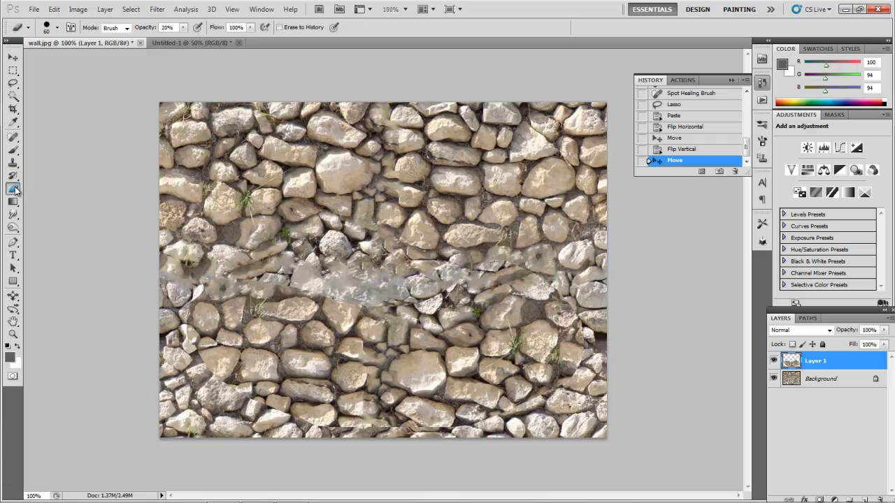
left_click(58, 28)
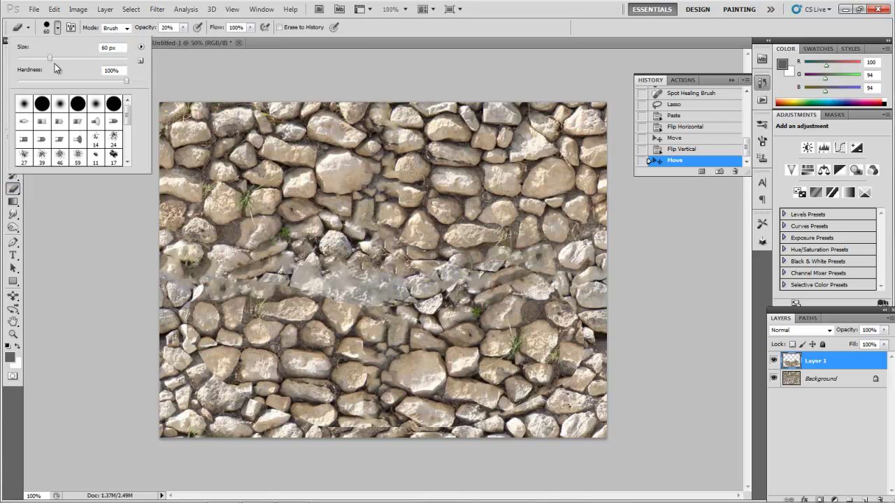
left_click_drag(50, 58, 49, 56)
left_click_drag(32, 84, 18, 86)
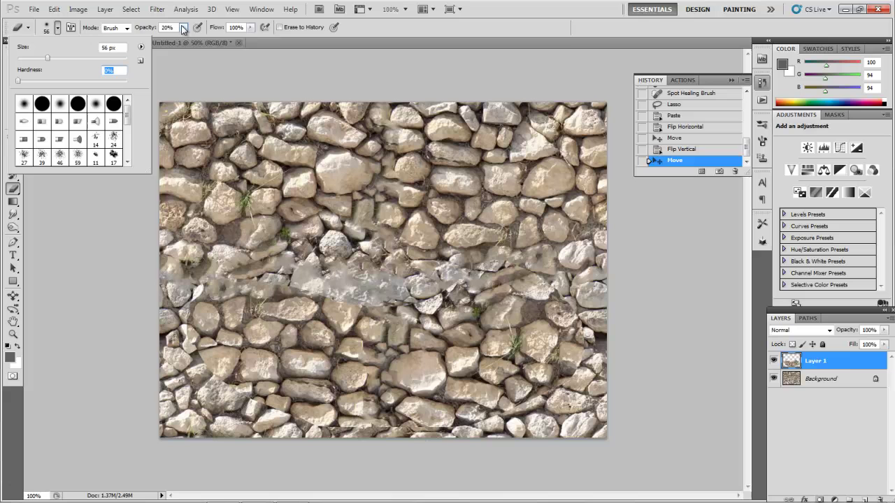
left_click(300, 288)
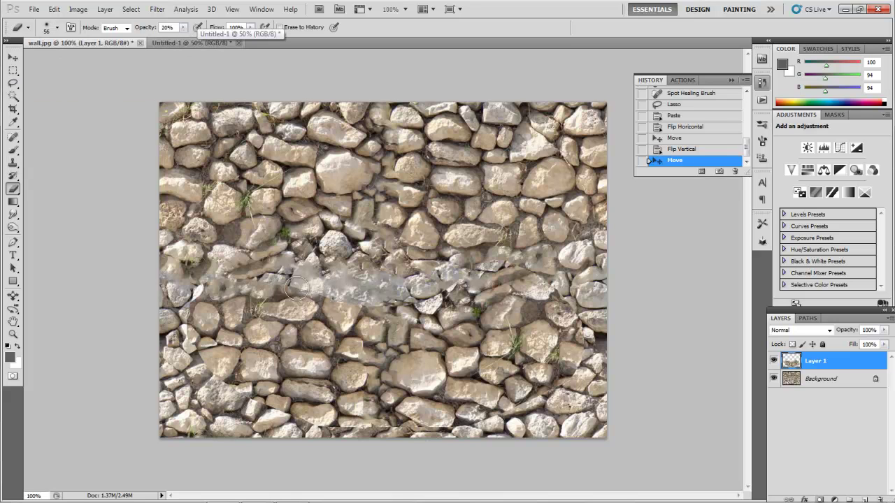
- Softly erase Layer 1's grey smudged middle band so the pasted stones blend in
left_click(297, 287)
left_click(266, 276)
left_click(302, 297)
left_click(297, 294)
left_click(281, 290)
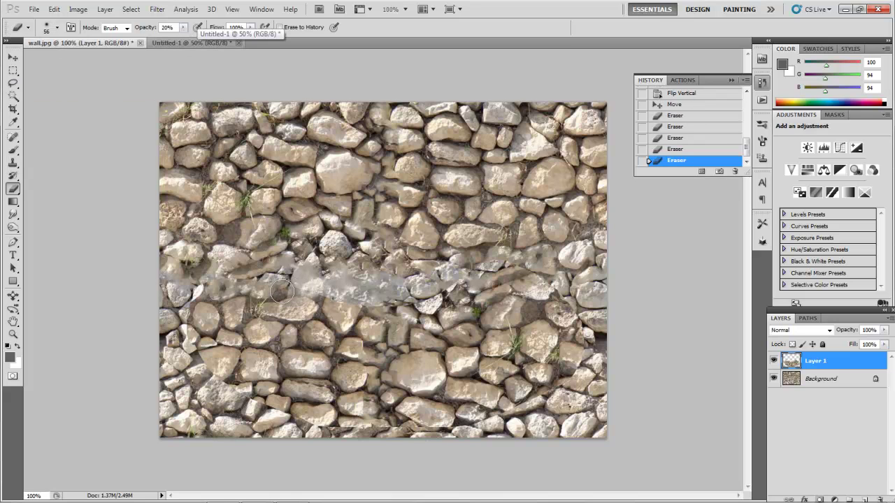
left_click(281, 291)
left_click(295, 302)
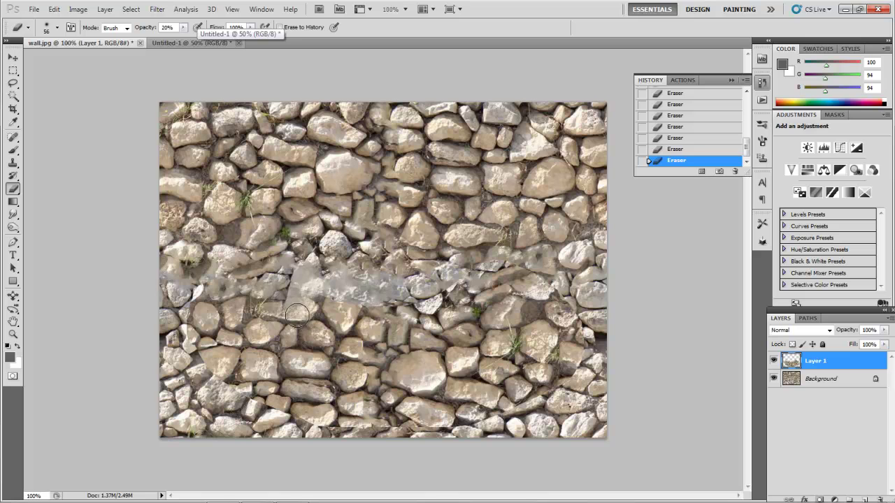
left_click(297, 311)
left_click(314, 302)
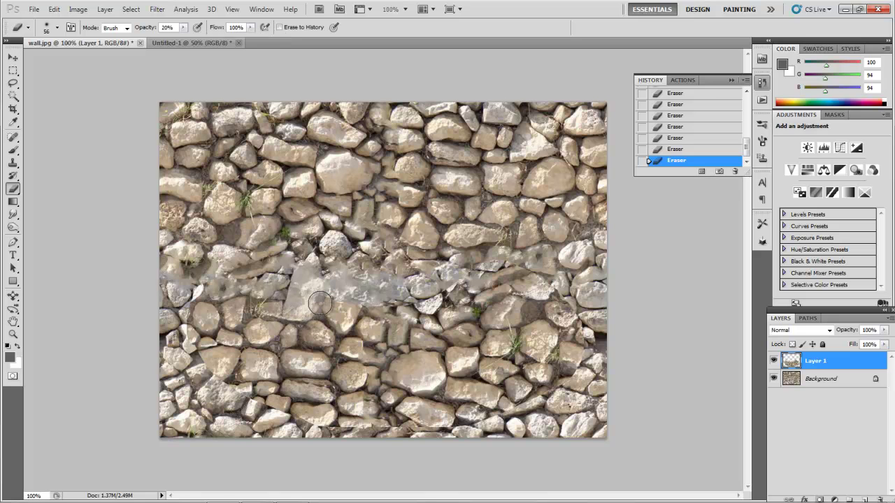
mouse_move(319, 302)
left_mouse_down()
mouse_move(253, 282)
mouse_move(197, 297)
mouse_move(199, 322)
mouse_move(200, 303)
mouse_move(192, 318)
mouse_move(206, 316)
mouse_move(225, 288)
left_mouse_up()
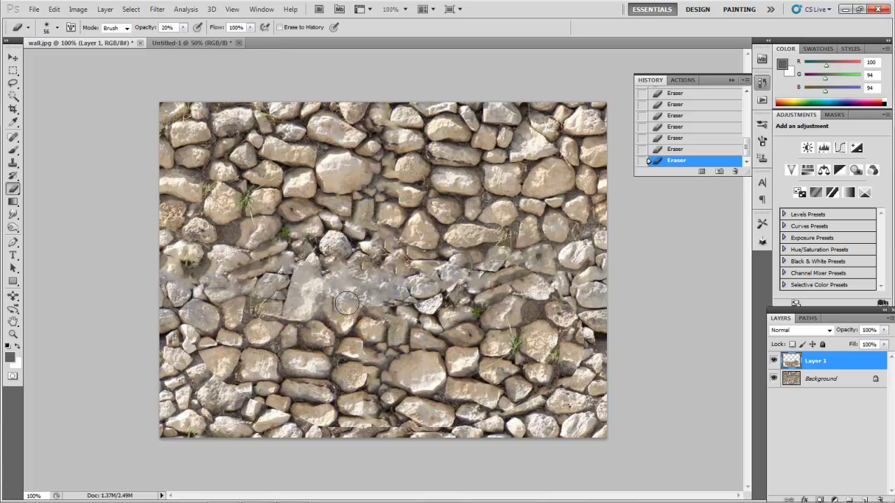
mouse_move(347, 303)
left_mouse_down()
mouse_move(347, 311)
mouse_move(328, 300)
mouse_move(339, 318)
mouse_move(352, 316)
mouse_move(350, 300)
mouse_move(352, 313)
mouse_move(342, 320)
mouse_move(430, 306)
mouse_move(508, 269)
mouse_move(540, 276)
mouse_move(583, 341)
mouse_move(577, 359)
mouse_move(558, 312)
mouse_move(562, 321)
mouse_move(566, 314)
mouse_move(581, 380)
mouse_move(552, 388)
mouse_move(560, 377)
mouse_move(502, 411)
mouse_move(439, 423)
mouse_move(427, 417)
mouse_move(447, 414)
mouse_move(419, 406)
mouse_move(426, 424)
mouse_move(369, 425)
mouse_move(388, 424)
mouse_move(302, 418)
mouse_move(229, 384)
left_mouse_up()
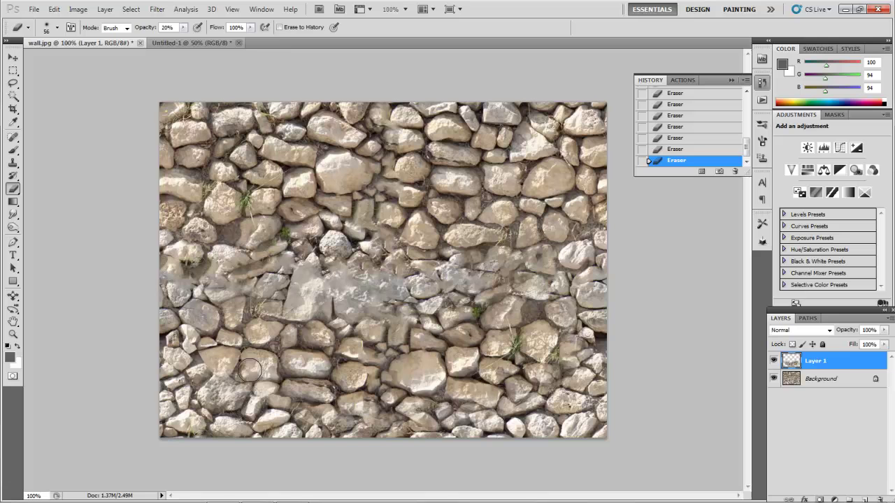
- Erase Layer 1's lower-left edge at 20% opacity to merge it into the wall
mouse_move(218, 366)
left_mouse_down()
mouse_move(204, 364)
mouse_move(214, 368)
mouse_move(218, 356)
mouse_move(204, 350)
mouse_move(185, 309)
mouse_move(210, 353)
mouse_move(199, 339)
mouse_move(227, 360)
mouse_move(213, 353)
mouse_move(215, 341)
mouse_move(211, 395)
mouse_move(229, 386)
mouse_move(208, 423)
left_mouse_up()
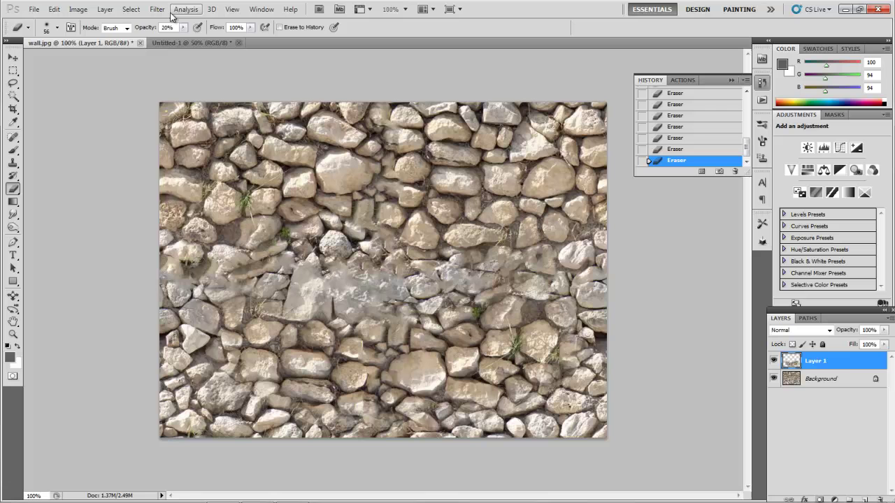
- Flatten the wall image into a single background layer
left_click(78, 9)
mouse_move(105, 9)
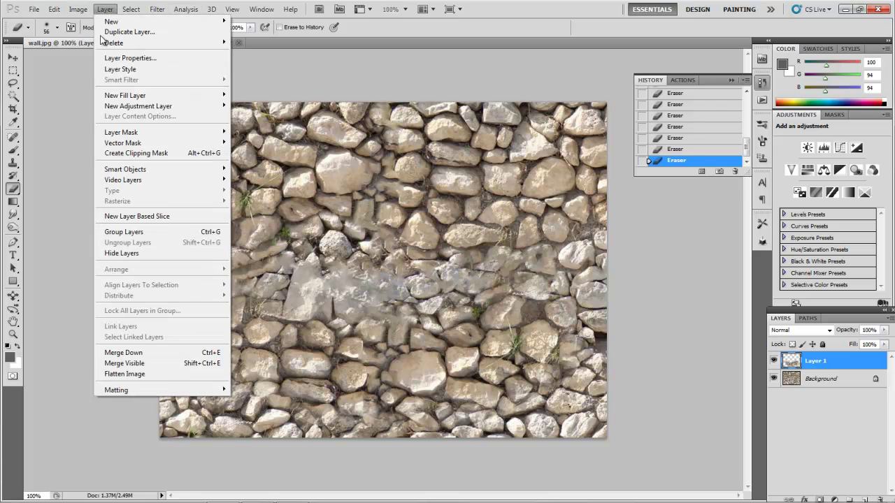
left_click(134, 374)
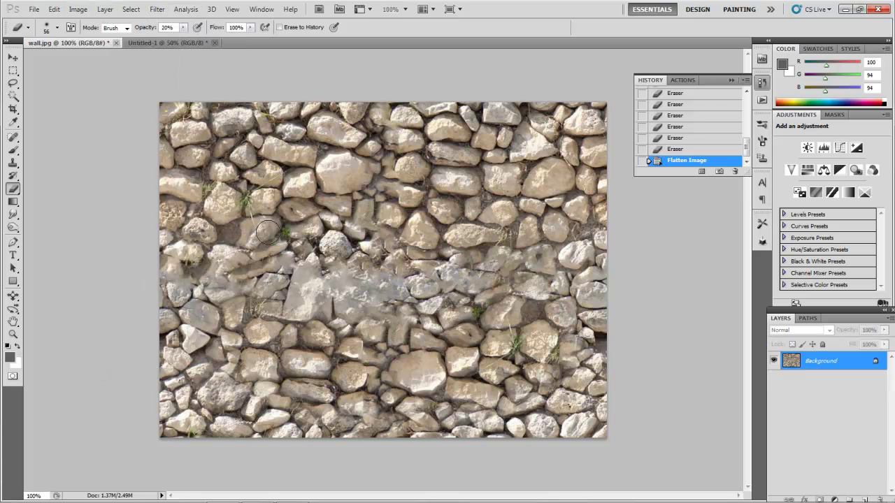
- Copy a lasso-selected cluster of upper-left stones to a new layer and move it over the smeared centre
left_click(13, 84)
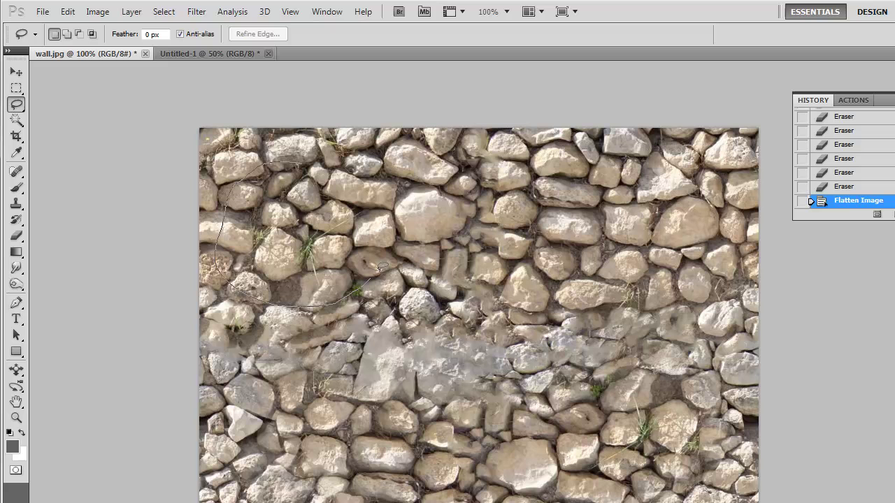
left_click_drag(396, 213, 395, 201)
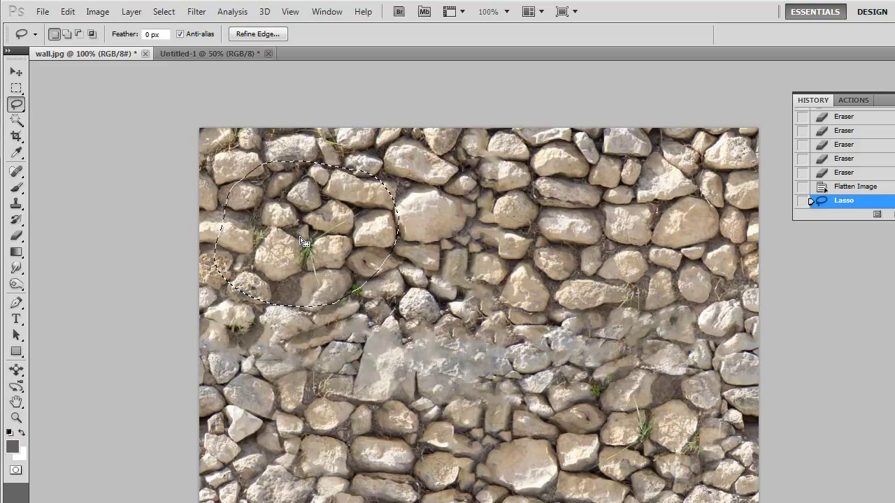
key("ctrl+c")
key("ctrl+v")
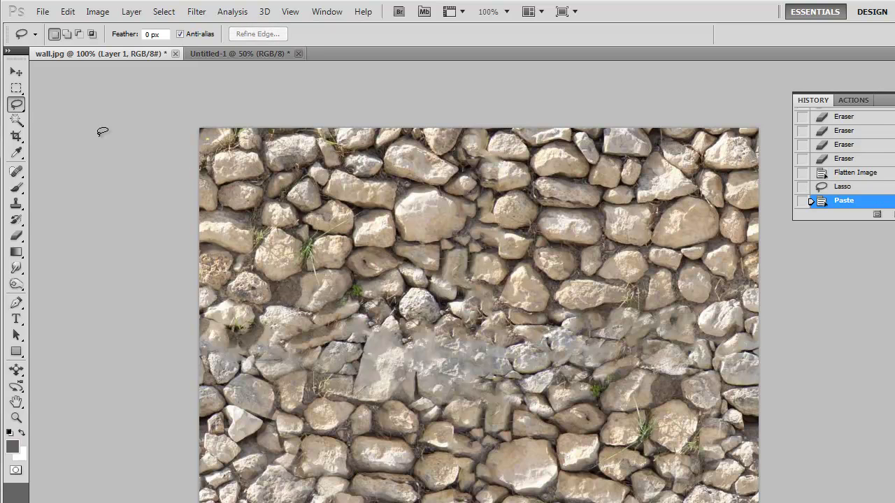
left_click(16, 72)
mouse_move(275, 192)
left_mouse_down()
mouse_move(408, 327)
mouse_move(479, 348)
left_mouse_up()
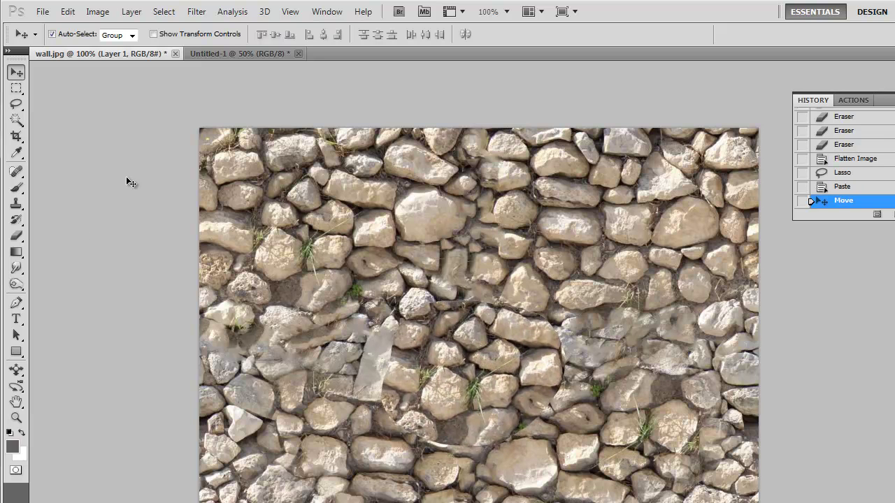
left_click(16, 234)
left_click(71, 35)
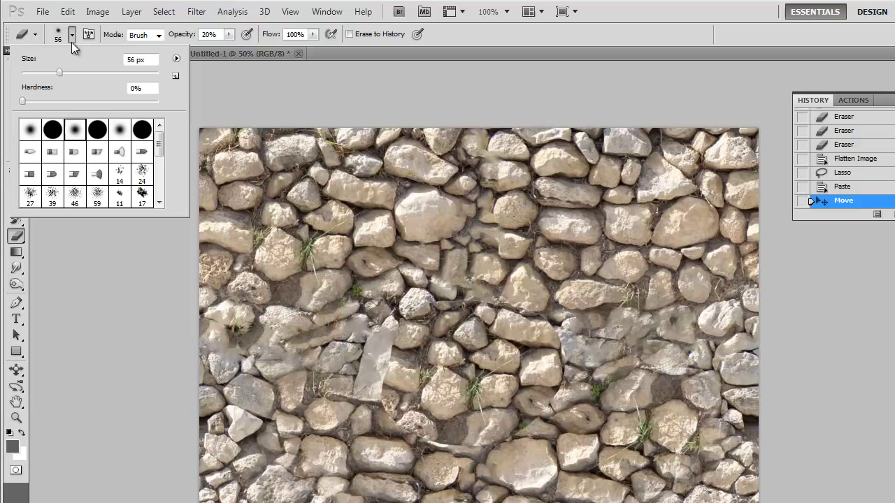
- Shrink the eraser to 29 px, dab along the patch edges, then raise its opacity to 62%
left_click_drag(41, 71, 41, 71)
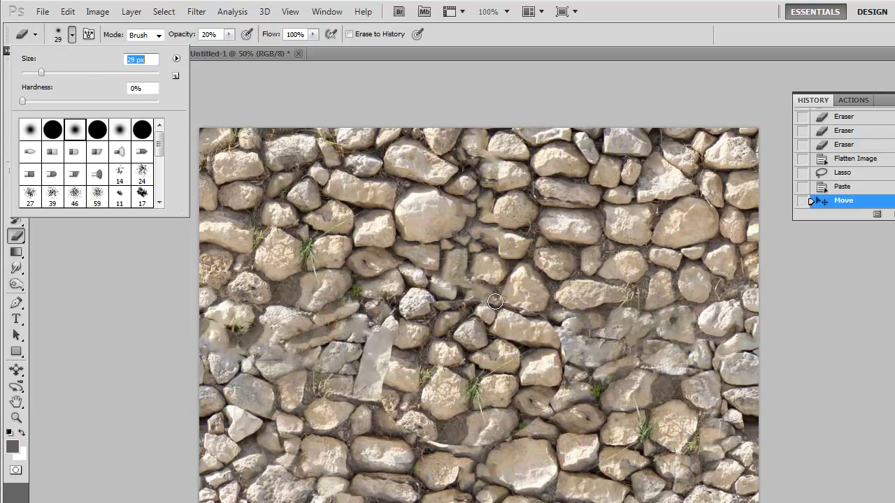
left_click(490, 301)
left_click(465, 302)
left_click(451, 303)
left_click(442, 303)
left_click(434, 303)
left_click(426, 302)
left_click(420, 301)
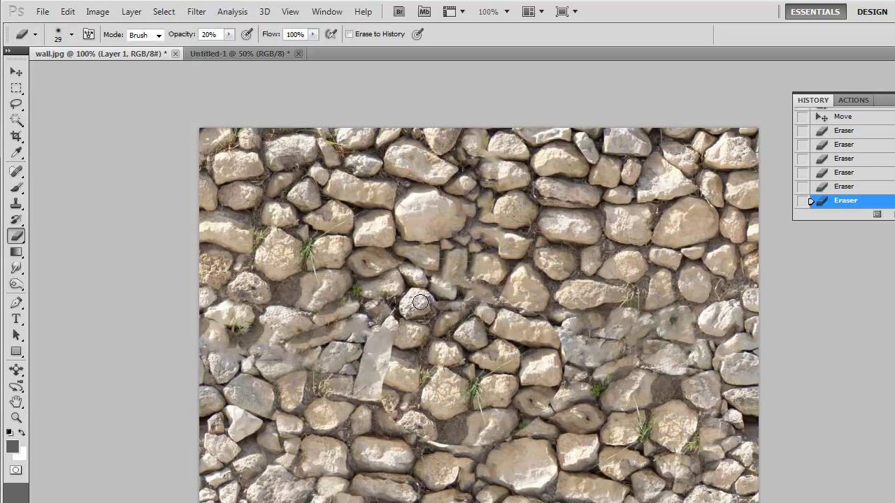
left_click(419, 302)
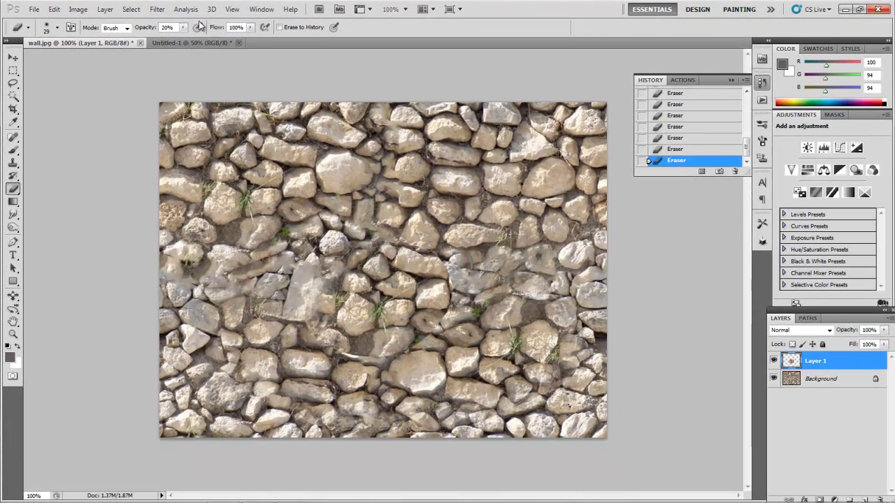
left_click_drag(181, 32, 208, 40)
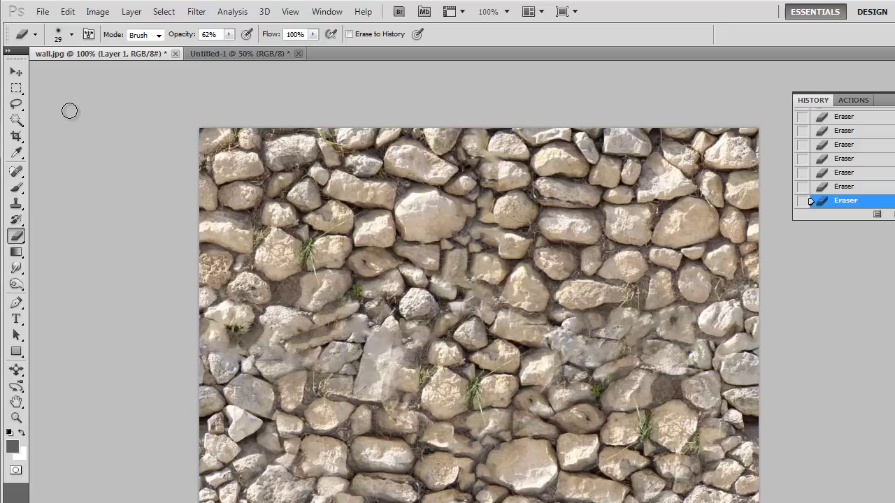
- Flatten wall.jpg, define it as a new pattern named wall2, and bring up Untitled-1
left_click(132, 12)
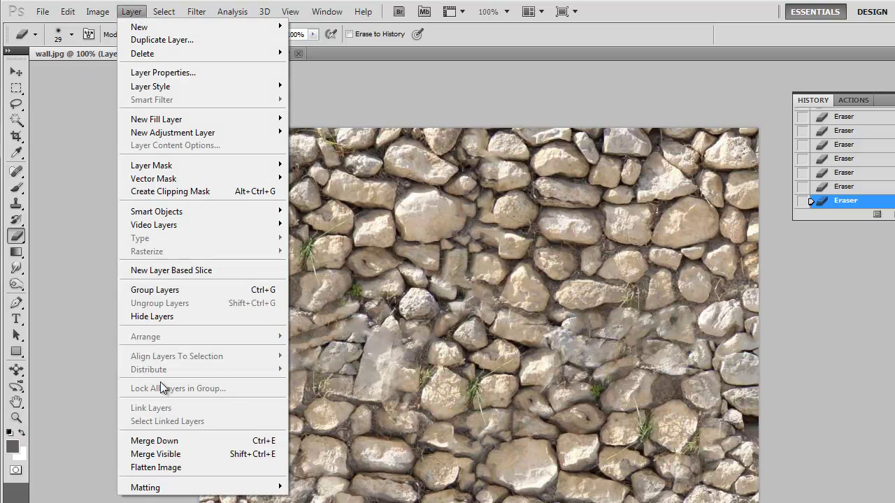
left_click(171, 467)
left_click(68, 13)
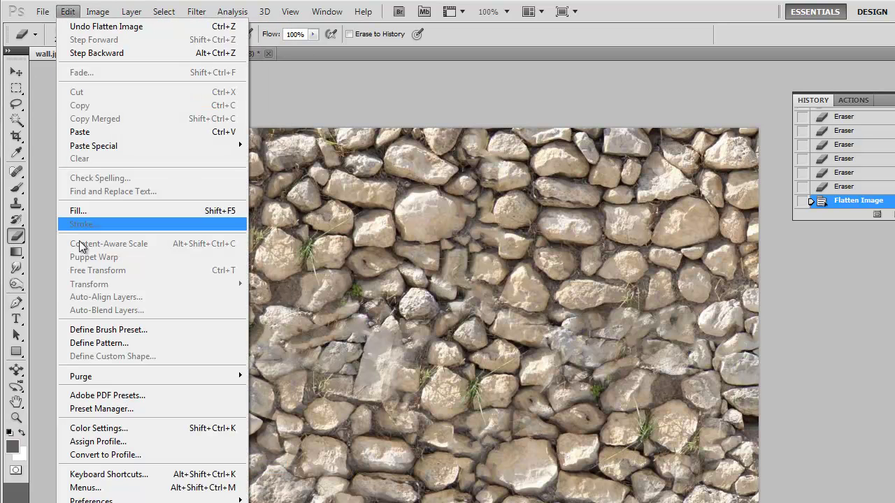
left_click(90, 349)
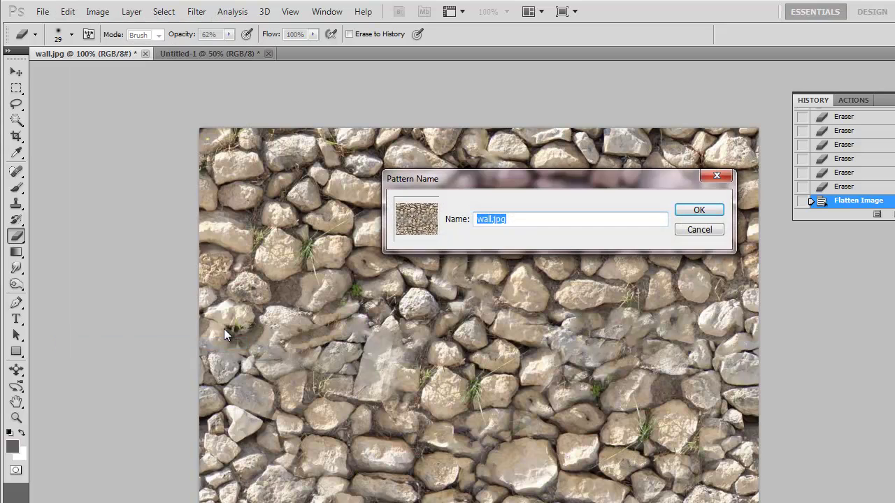
type("w")
left_click(706, 211)
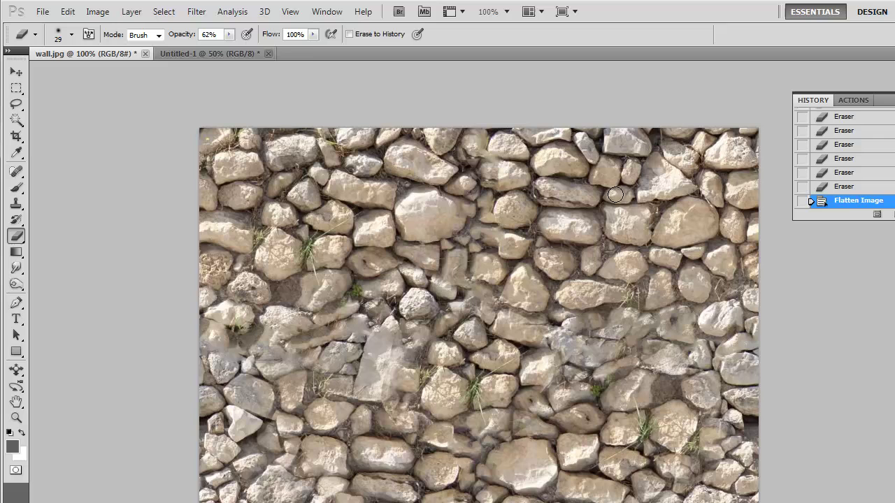
left_click(200, 56)
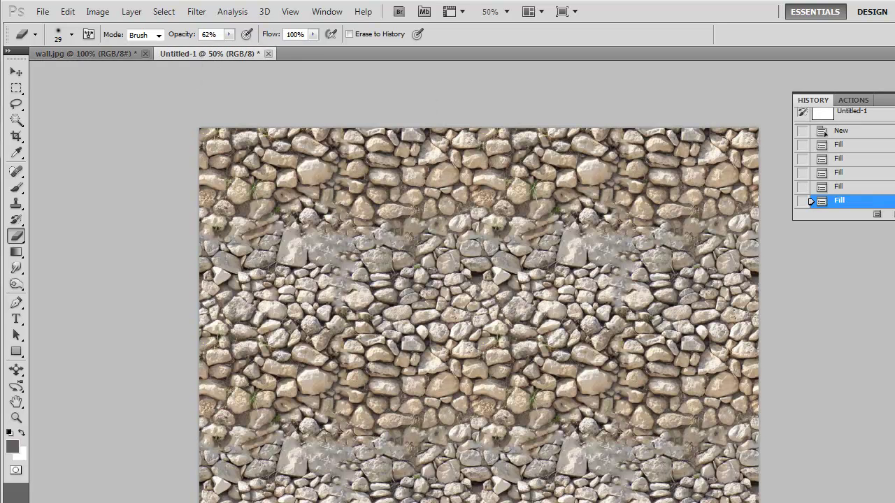
- Add a new layer and fill it with the wall2 custom pattern
key("ctrl+alt+shift+n")
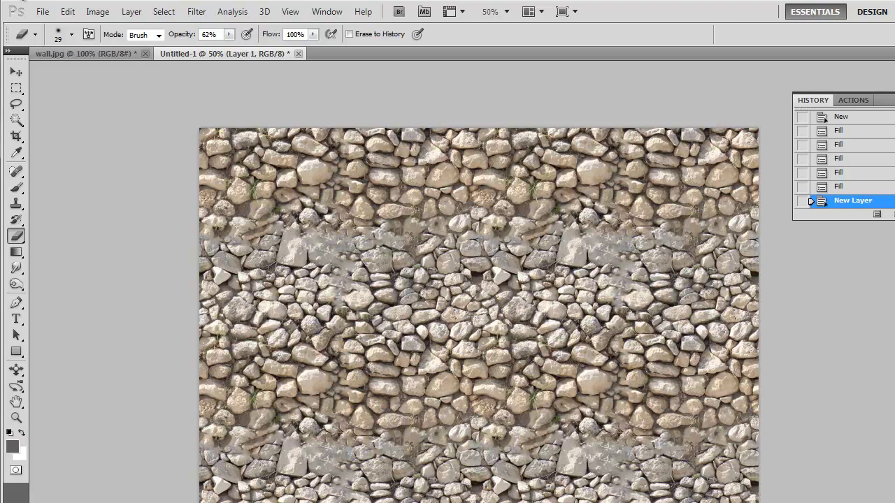
left_click(68, 12)
left_click(78, 211)
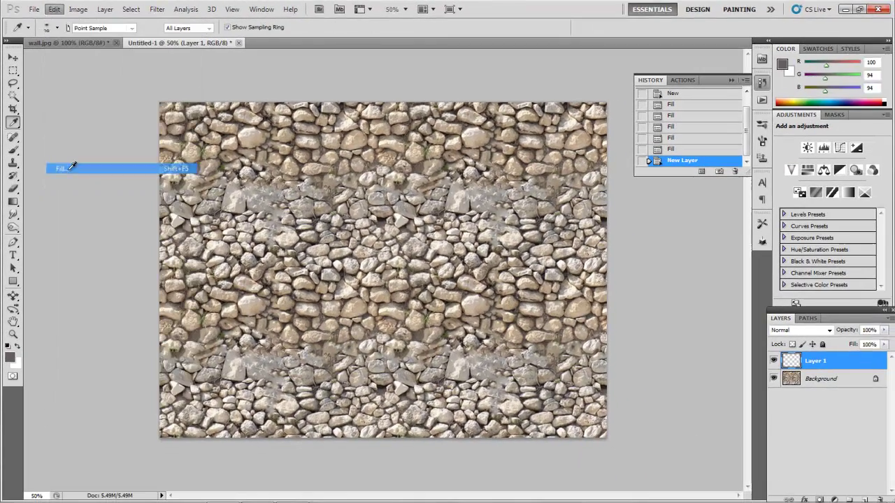
left_click(470, 172)
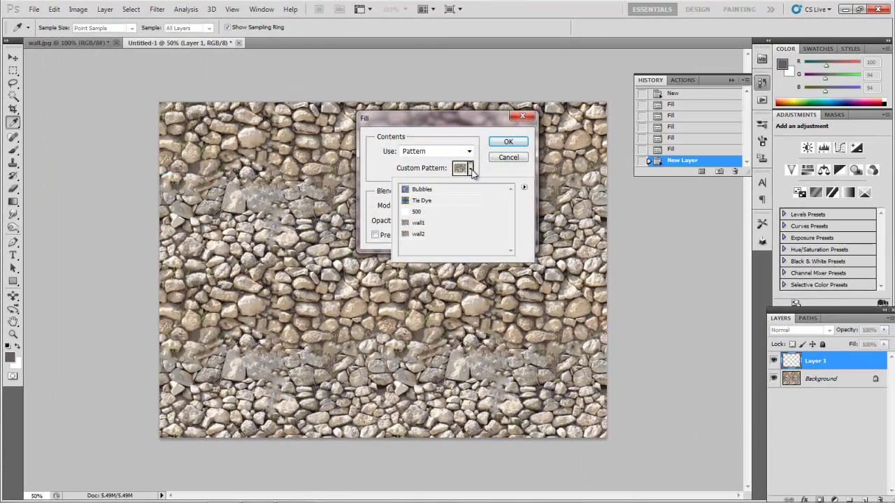
left_click(419, 234)
left_click(509, 141)
- Hide and reshow the wall2 layer to compare it with the older wall1 tiling
key("b")
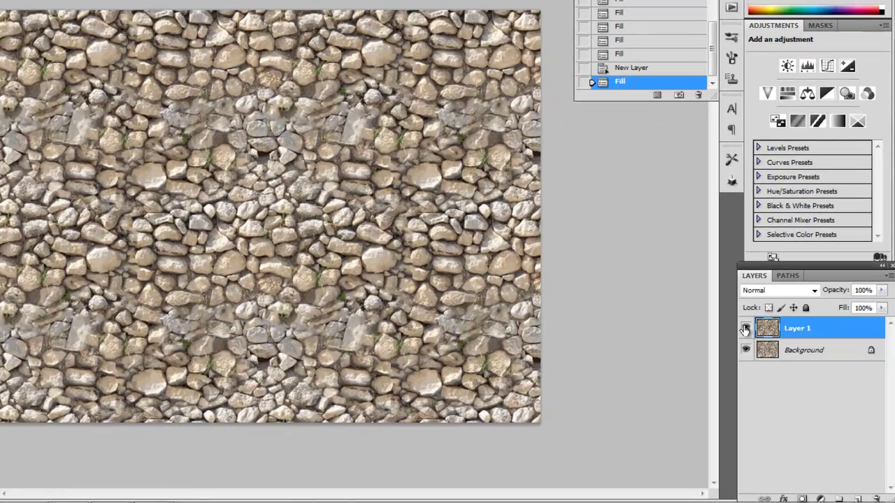
left_click(773, 362)
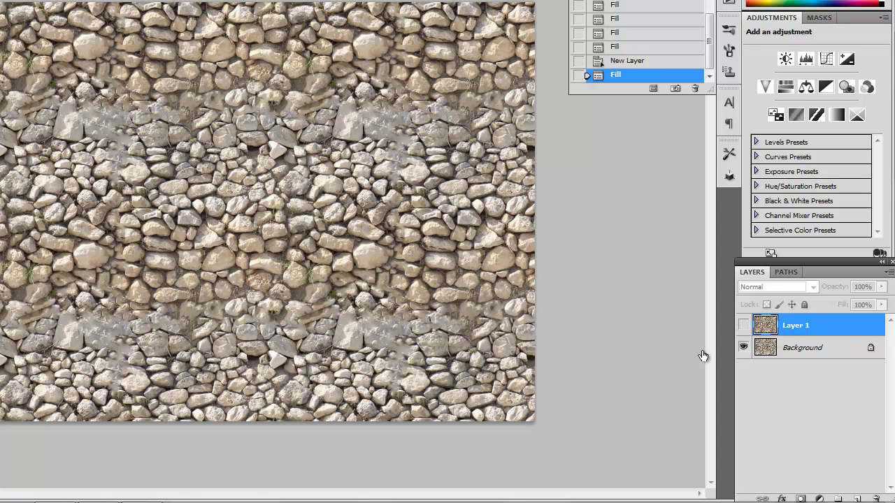
left_click(743, 326)
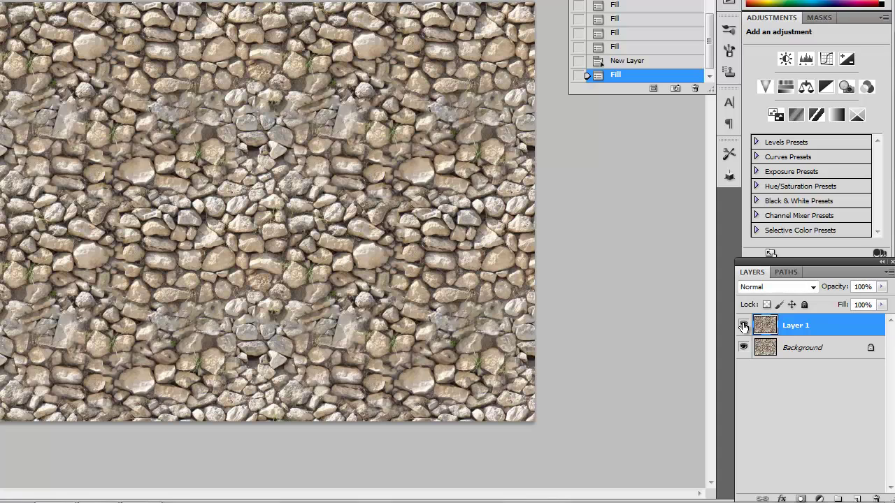